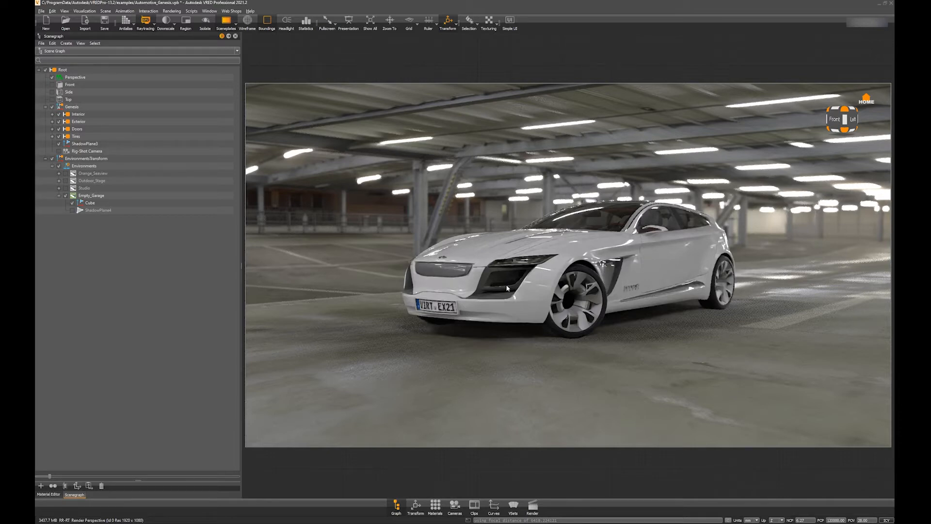
Select the shadow plane beneath the car and turn on antialiasing for the viewport
{"action": "left_click_drag", "start_coordinate": [507, 288], "coordinate": [438, 256]}
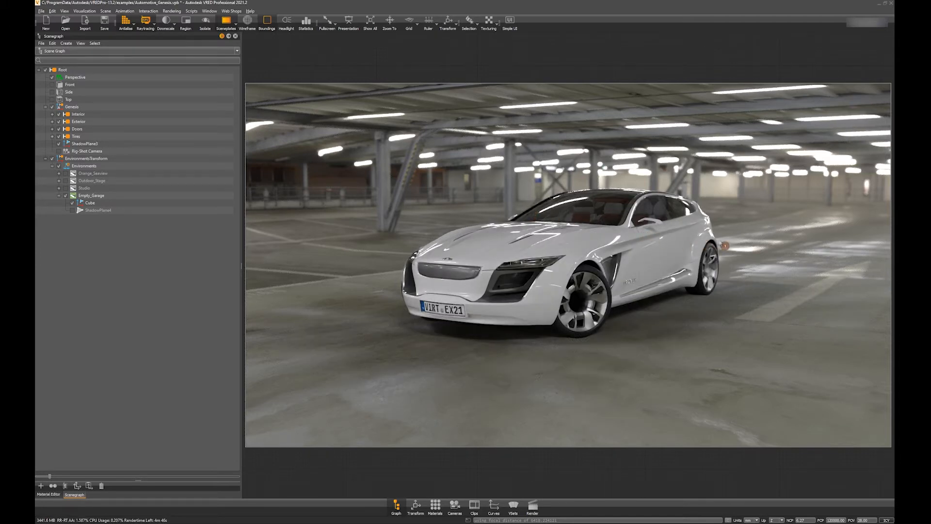
{"action": "left_click_drag", "start_coordinate": [571, 255], "coordinate": [530, 278], "text": "alt"}
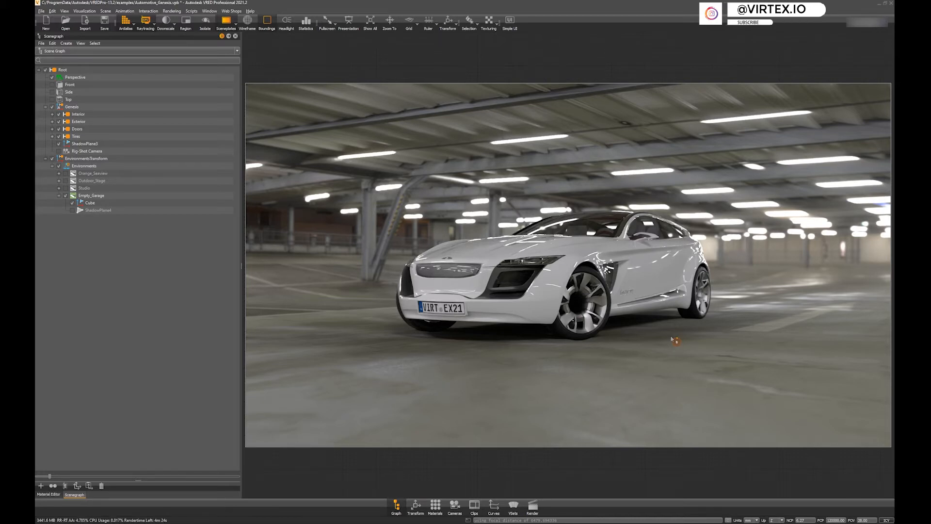
{"action": "left_click_drag", "start_coordinate": [677, 322], "coordinate": [657, 299]}
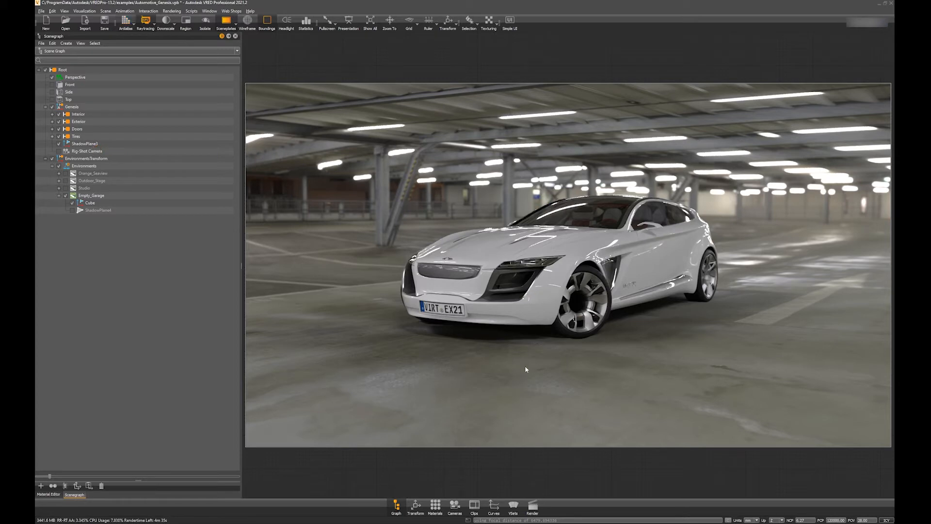
{"action": "left_click", "coordinate": [727, 359], "text": "ctrl+shift"}
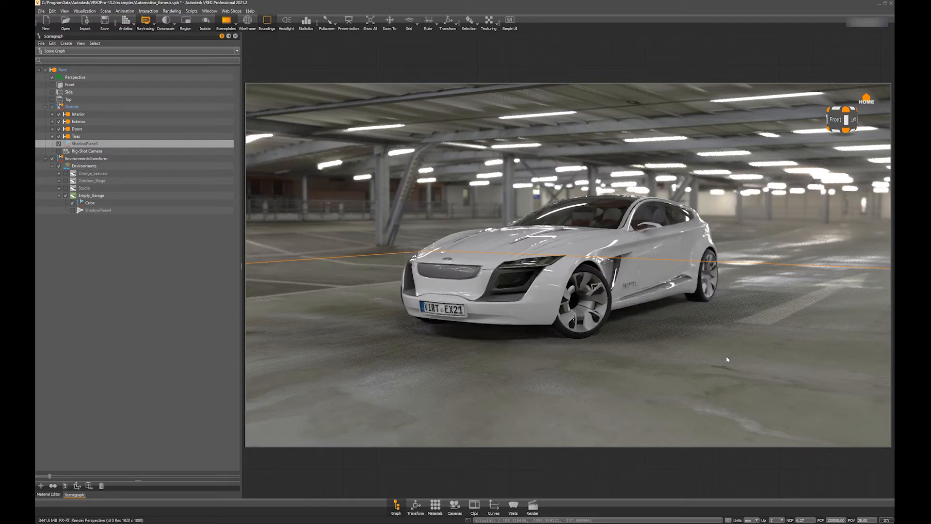
{"action": "right_click_drag", "start_coordinate": [726, 357], "coordinate": [680, 332]}
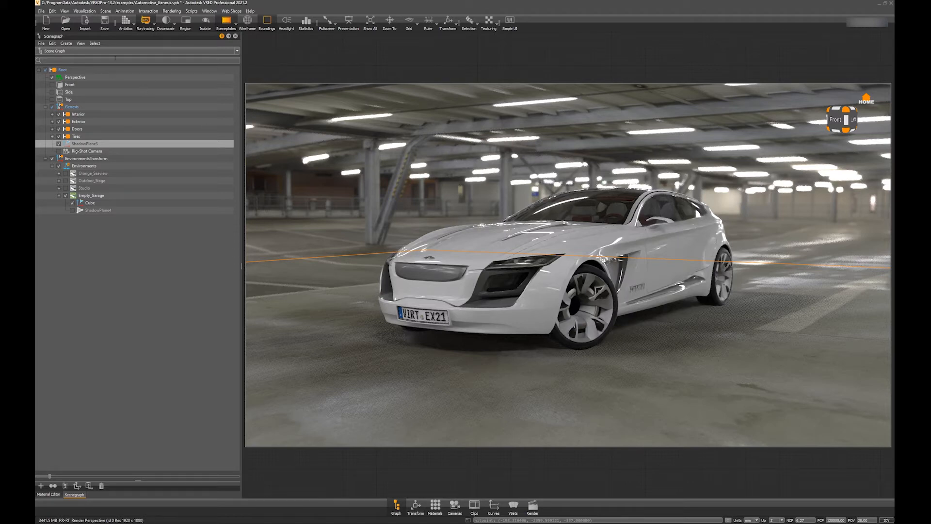
{"action": "left_click", "coordinate": [125, 25]}
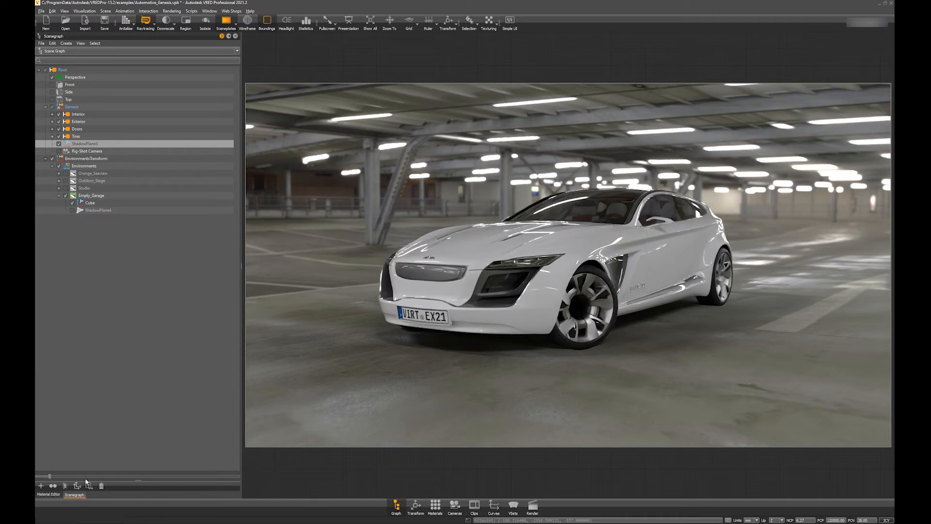
Open the shadow plane's Shadow material for editing and collapse its reflection settings
{"action": "left_click", "coordinate": [56, 494]}
{"action": "left_click_drag", "start_coordinate": [61, 251], "coordinate": [423, 364]}
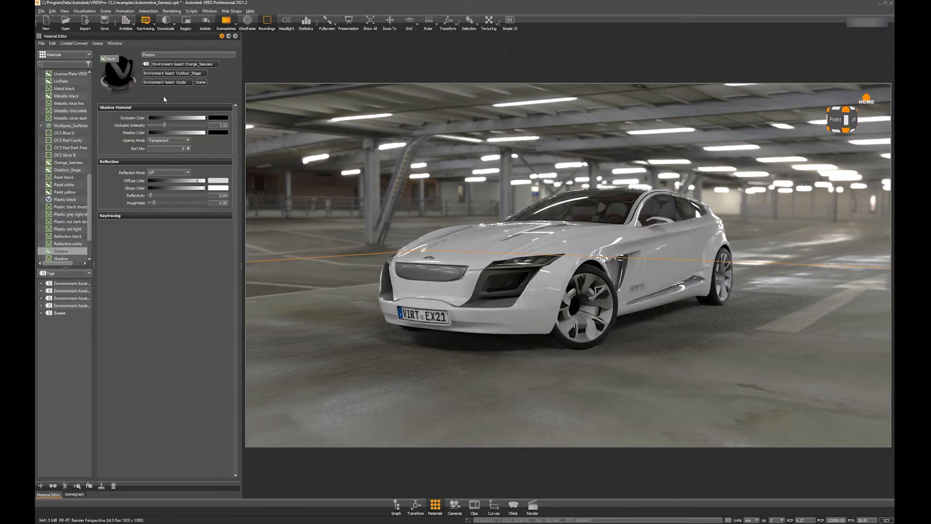
{"action": "left_click", "coordinate": [141, 162]}
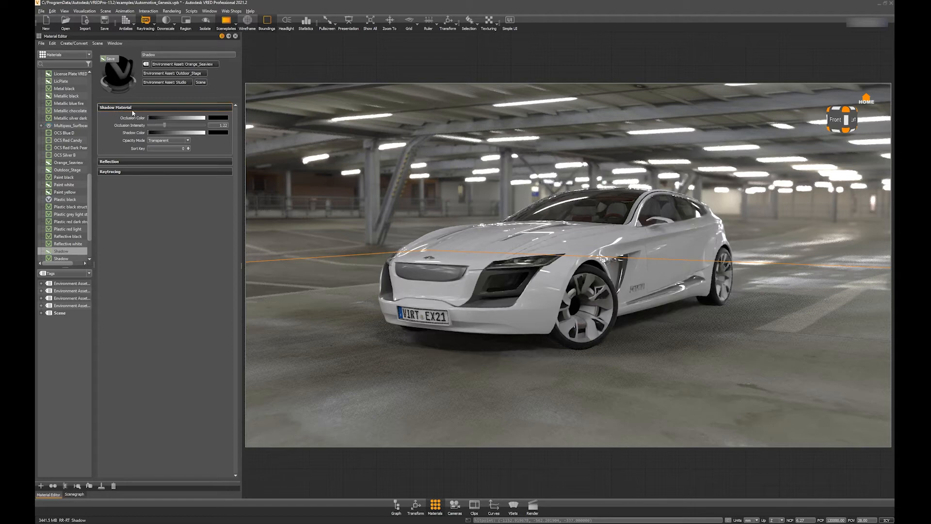
Try the Solid opacity mode on the Shadow material and return it to Transparent
{"action": "left_click_drag", "start_coordinate": [156, 121], "coordinate": [124, 127]}
{"action": "left_click", "coordinate": [175, 140]}
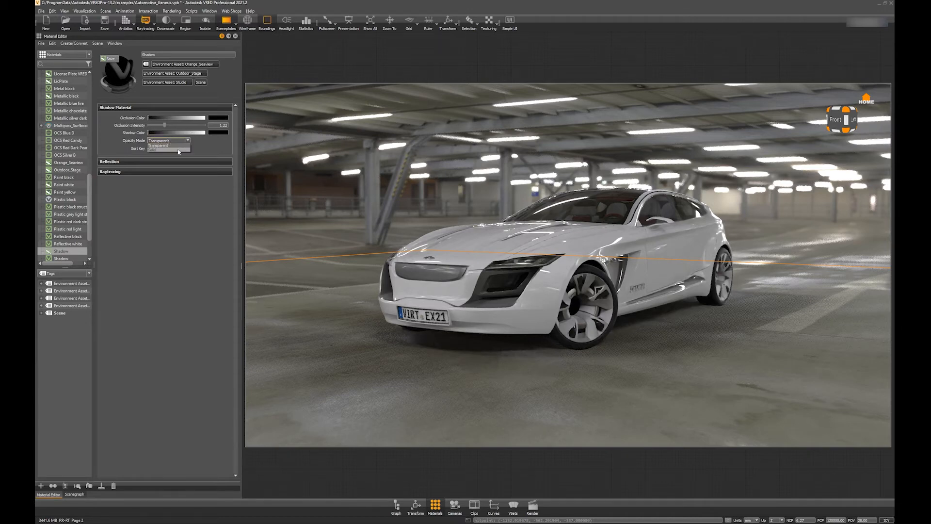
{"action": "left_click", "coordinate": [176, 147]}
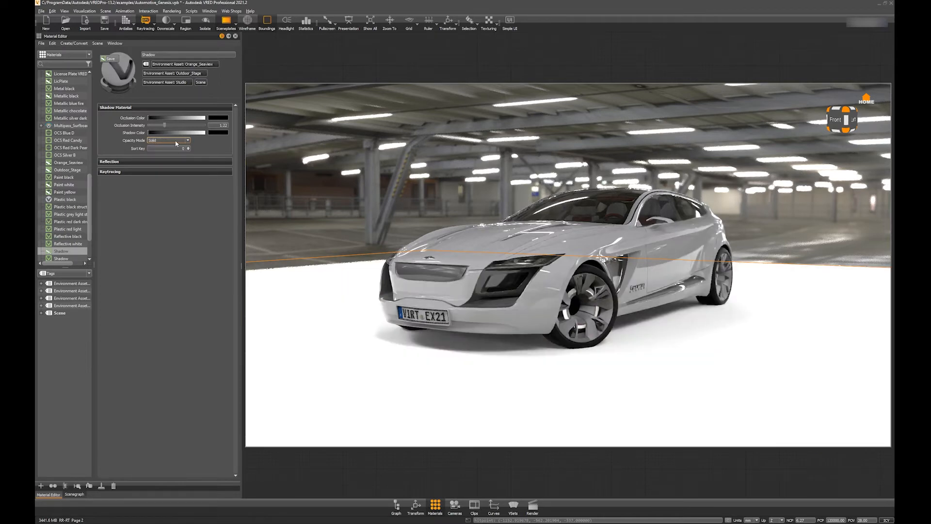
{"action": "left_click", "coordinate": [176, 141]}
{"action": "left_click", "coordinate": [177, 150]}
{"action": "left_click", "coordinate": [110, 161]}
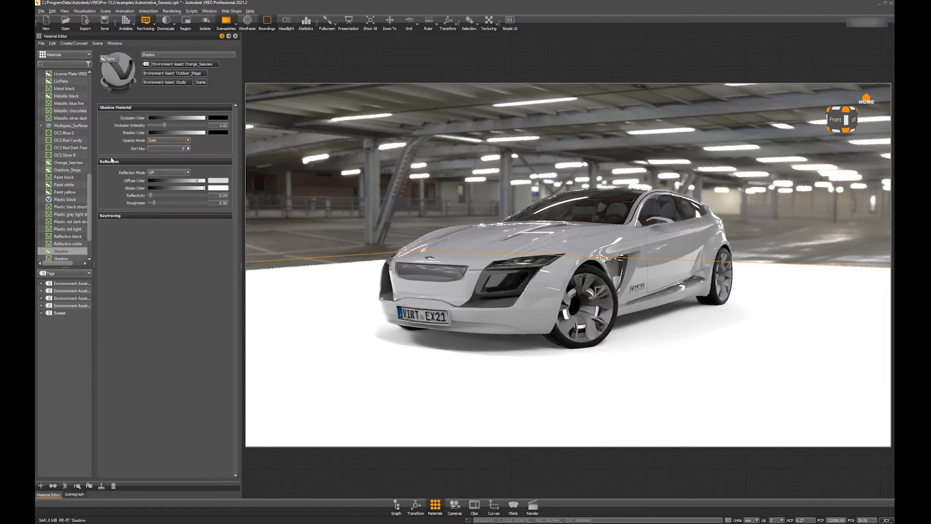
{"action": "left_click", "coordinate": [109, 162]}
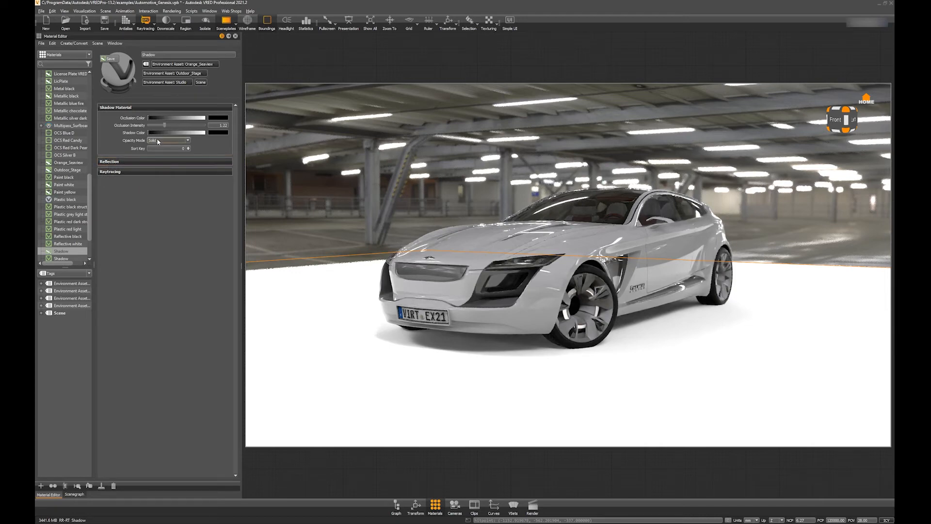
{"action": "left_click", "coordinate": [167, 140]}
{"action": "left_click", "coordinate": [153, 148]}
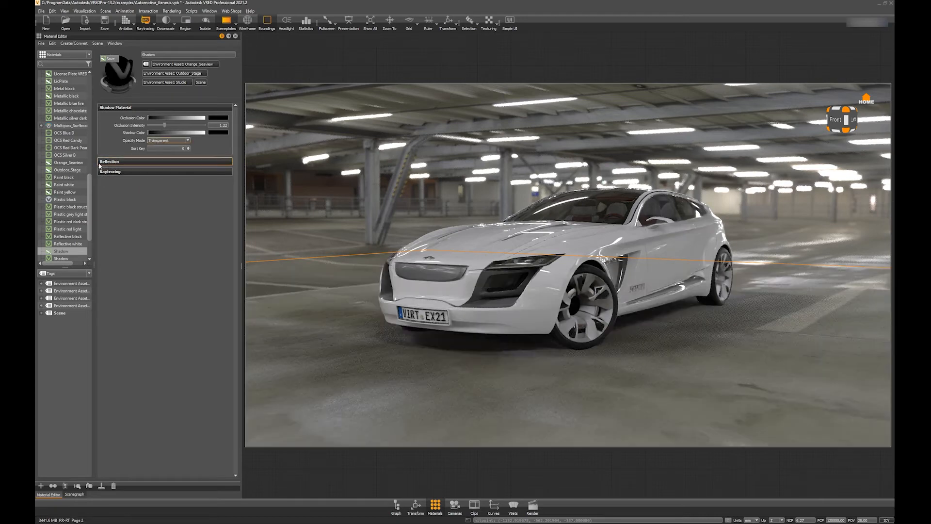
Turn off the selection boundings and set the Shadow material's reflection mode to Diffuse + Glossy
{"action": "left_click", "coordinate": [119, 162]}
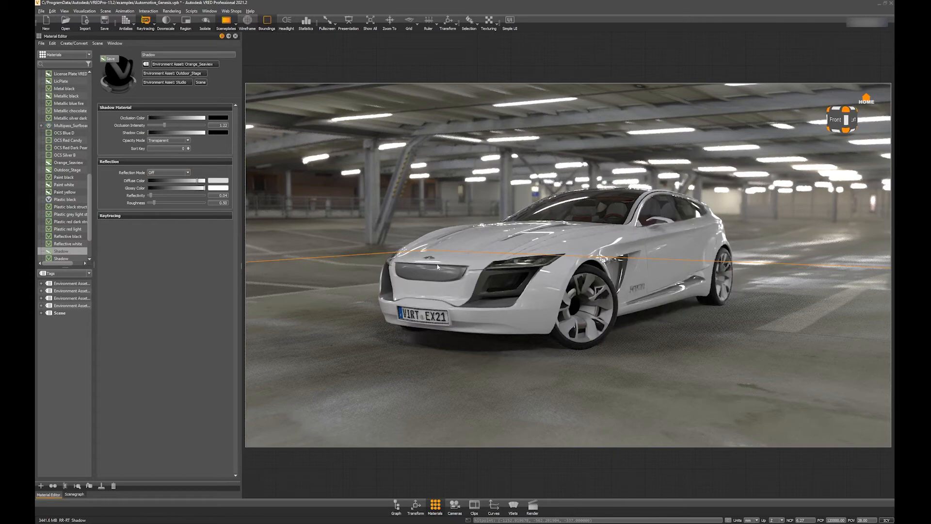
{"action": "left_click", "coordinate": [266, 21]}
{"action": "left_click", "coordinate": [166, 173]}
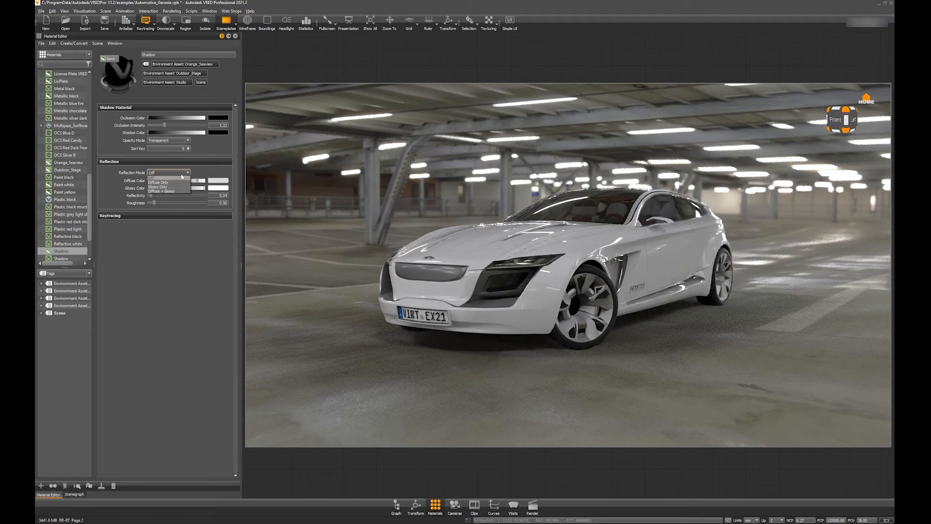
{"action": "left_click", "coordinate": [177, 191]}
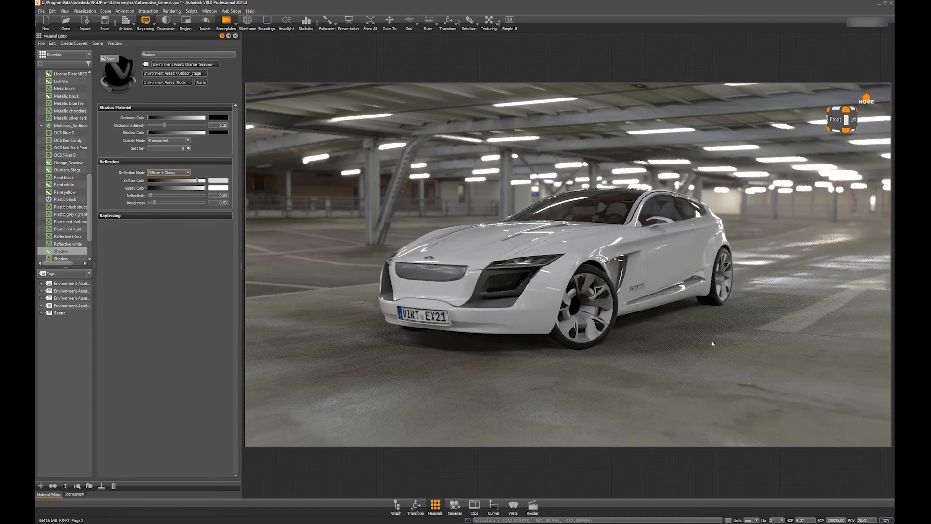
Turn on antialiasing and examine the floor reflections beneath the car from a low camera angle
{"action": "scroll", "coordinate": [677, 286], "scroll_direction": "down", "scroll_amount": 1}
{"action": "left_click_drag", "start_coordinate": [677, 286], "coordinate": [678, 286], "text": "alt"}
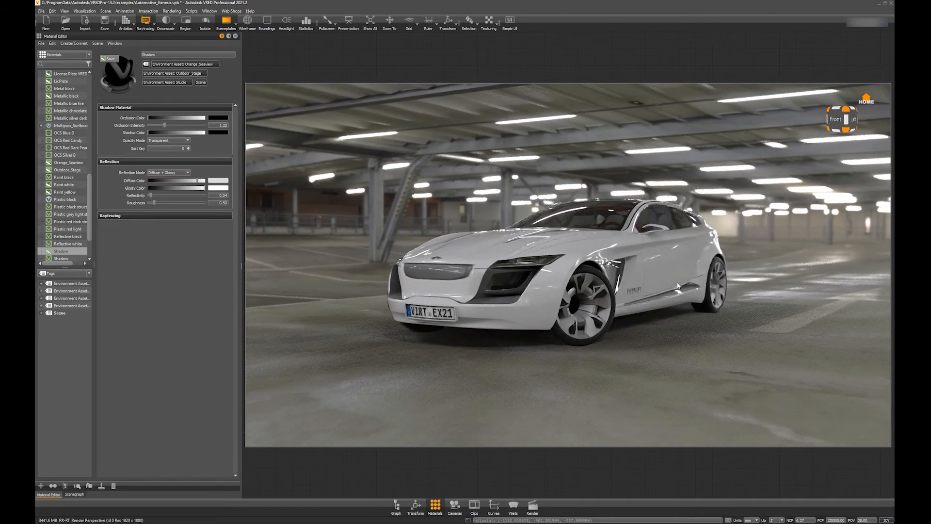
{"action": "left_click", "coordinate": [127, 22]}
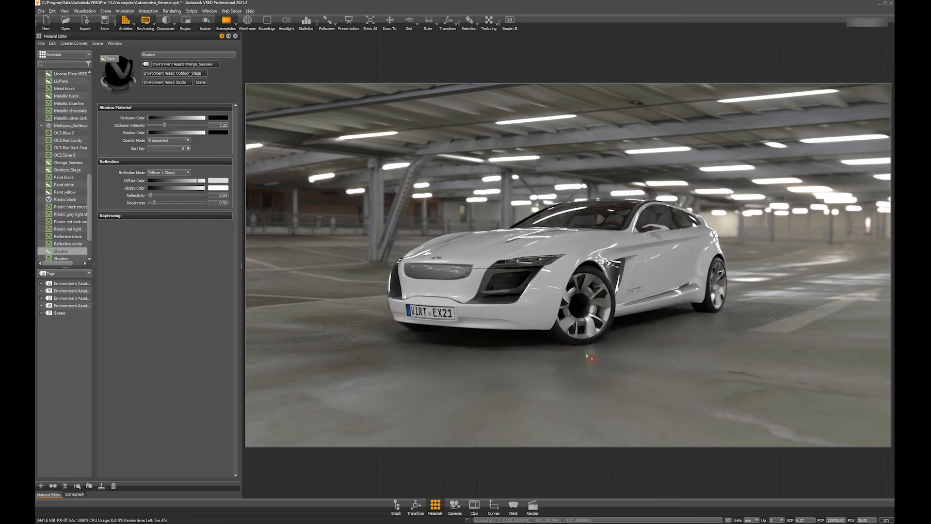
{"action": "left_click_drag", "start_coordinate": [598, 371], "coordinate": [597, 358]}
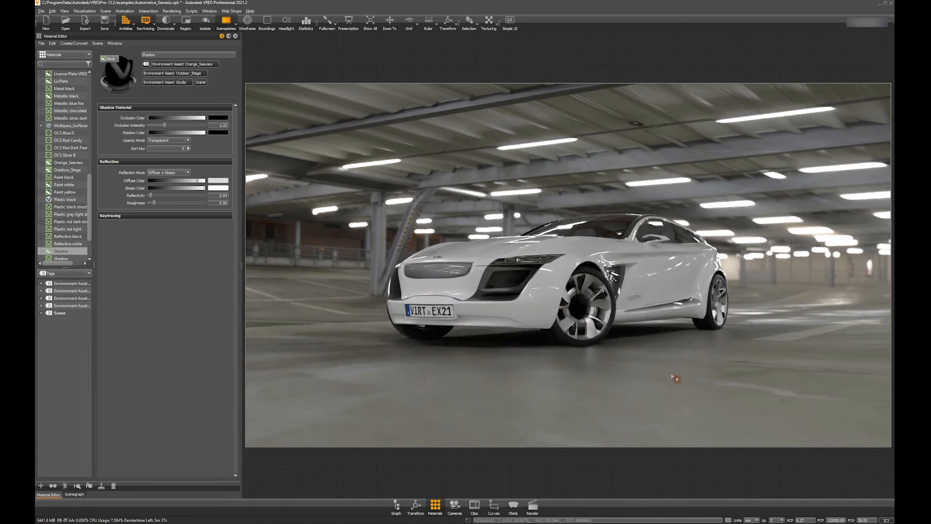
Try a higher reflectivity on the Shadow material and set it back to 0.04
{"action": "left_click", "coordinate": [169, 196]}
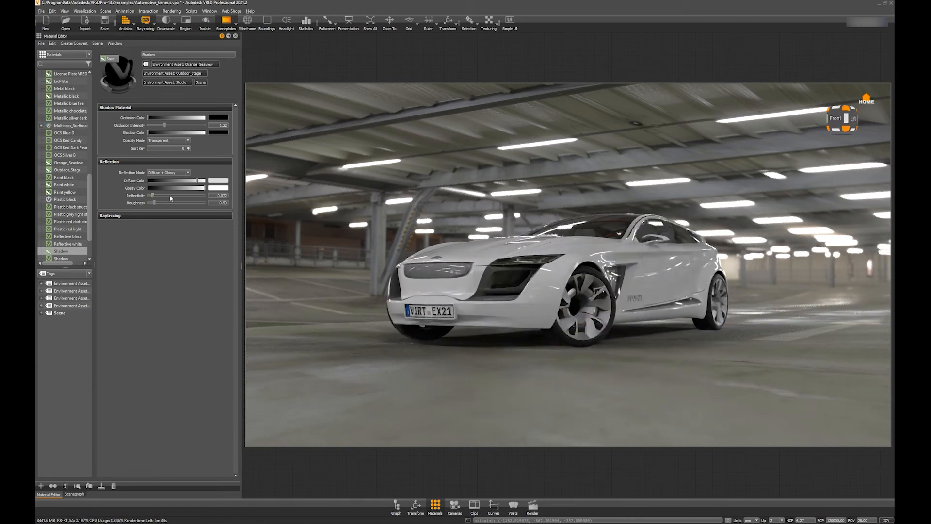
{"action": "left_click_drag", "start_coordinate": [170, 198], "coordinate": [179, 197]}
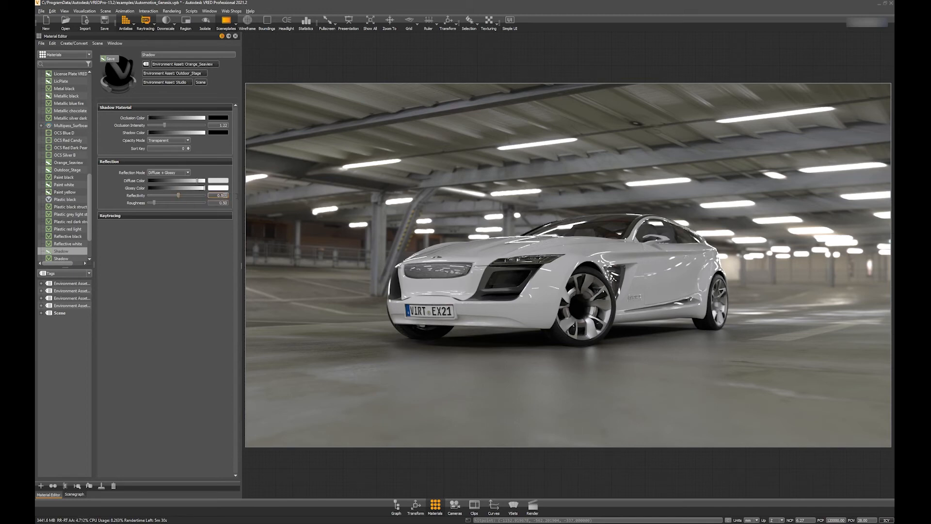
{"action": "key", "text": "BackSpace"}
{"action": "key", "text": "BackSpace"}
{"action": "type", "text": "04"}
{"action": "key", "text": "Return"}
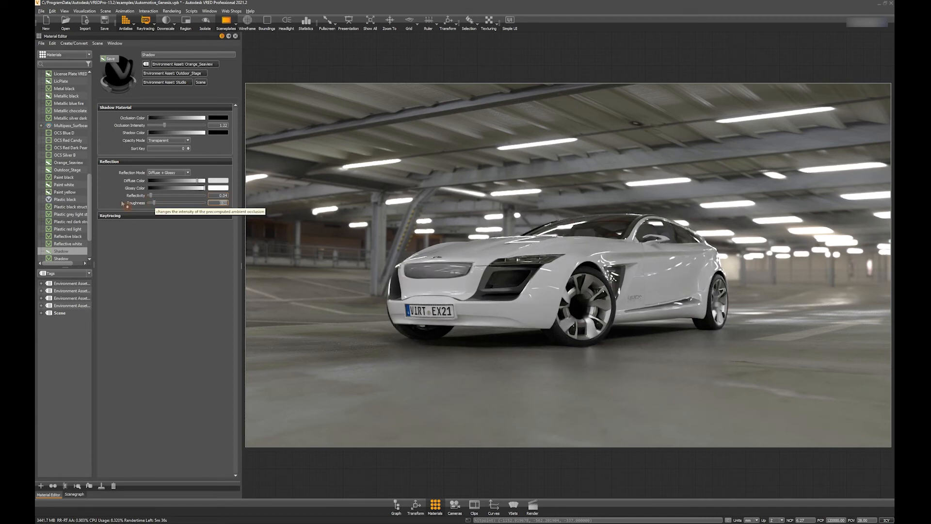
Lower the Shadow material's roughness to 0.01
{"action": "left_click", "coordinate": [154, 204]}
{"action": "left_click_drag", "start_coordinate": [155, 204], "coordinate": [151, 204]}
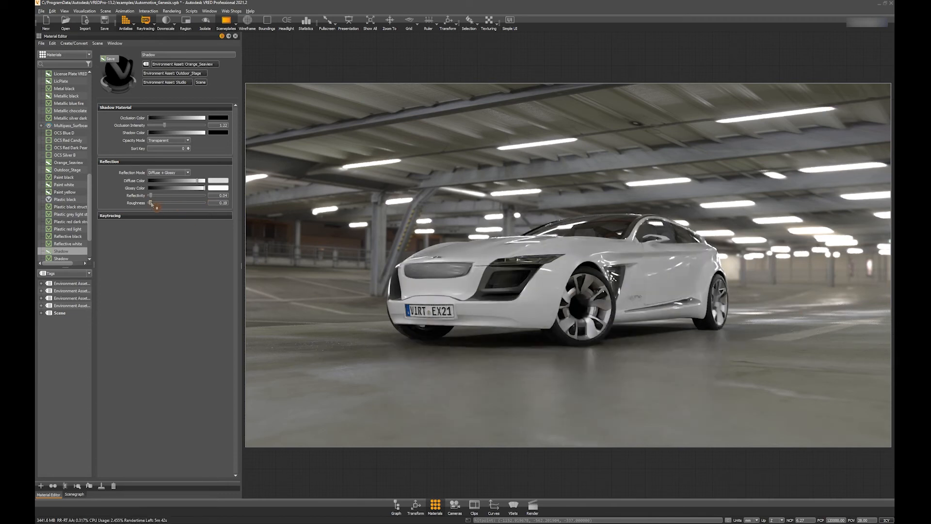
{"action": "left_click_drag", "start_coordinate": [152, 204], "coordinate": [148, 203]}
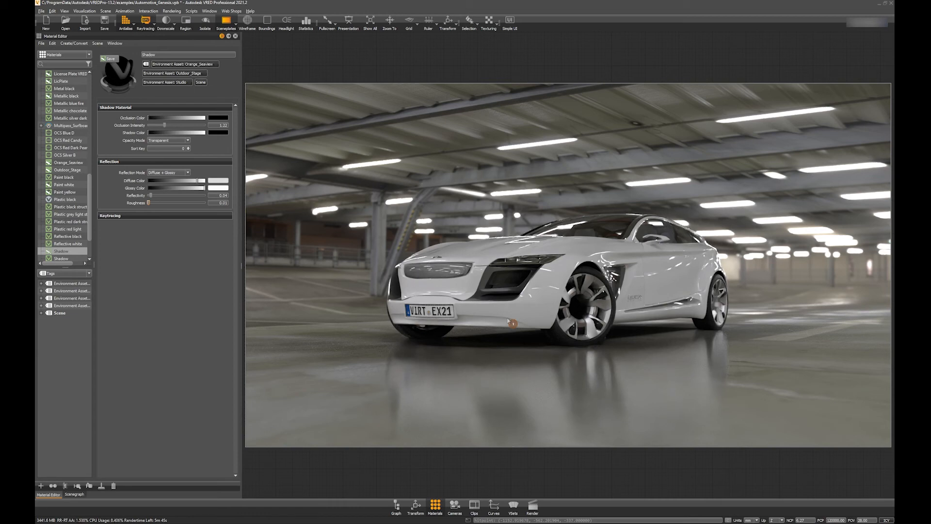
Set the Shadow material's roughness to 0.3
{"action": "left_click_drag", "start_coordinate": [604, 322], "coordinate": [598, 341]}
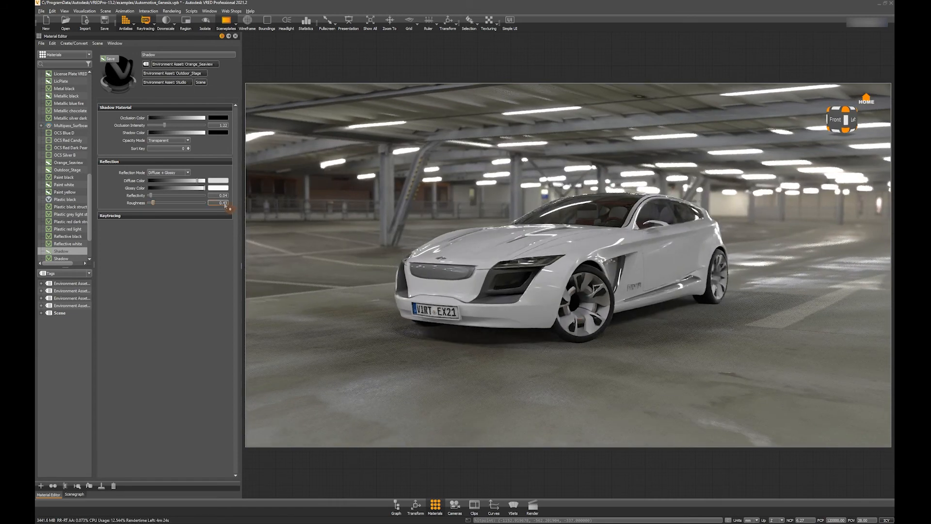
{"action": "left_click_drag", "start_coordinate": [223, 203], "coordinate": [241, 204]}
{"action": "type", "text": "3"}
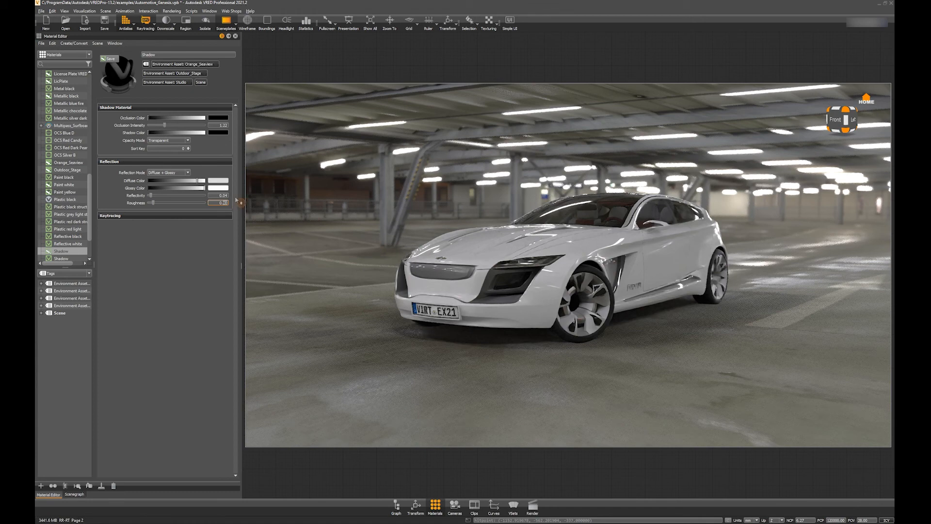
{"action": "key", "text": "Return"}
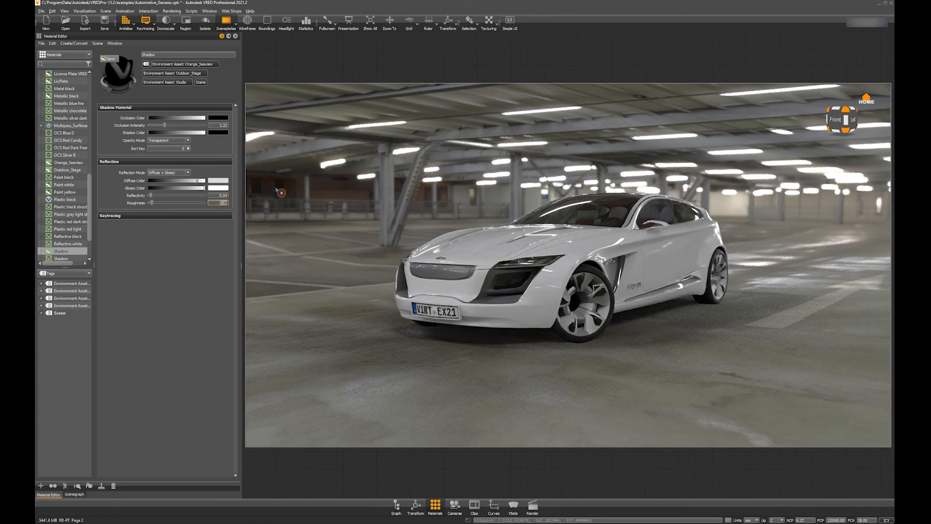